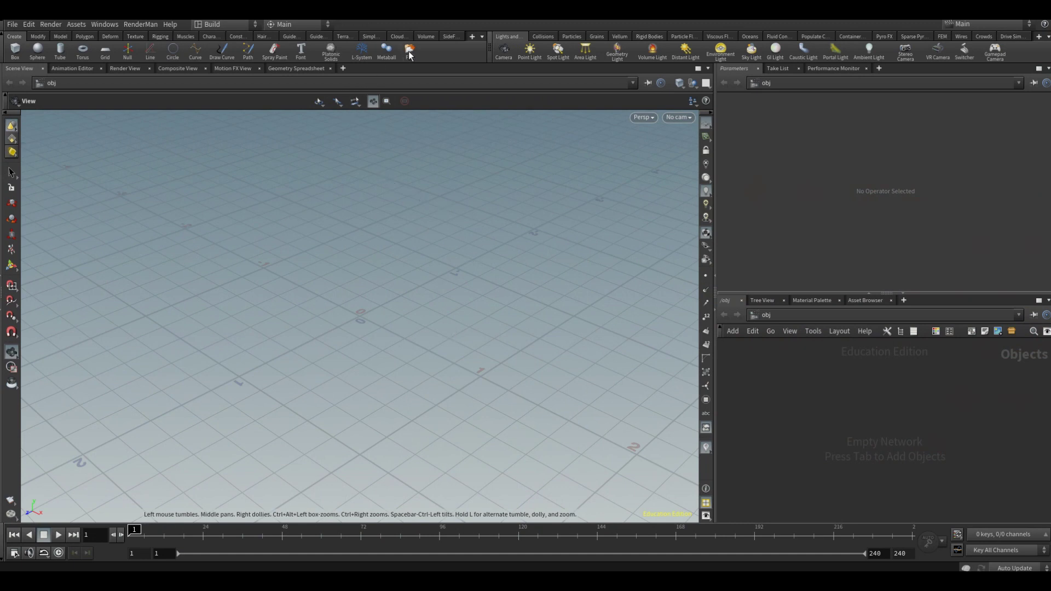
Create a file geometry object reading D:/CACA/baking/PERSO.fbx, placed at the origin.
left_click(12, 24)
left_click(415, 256)
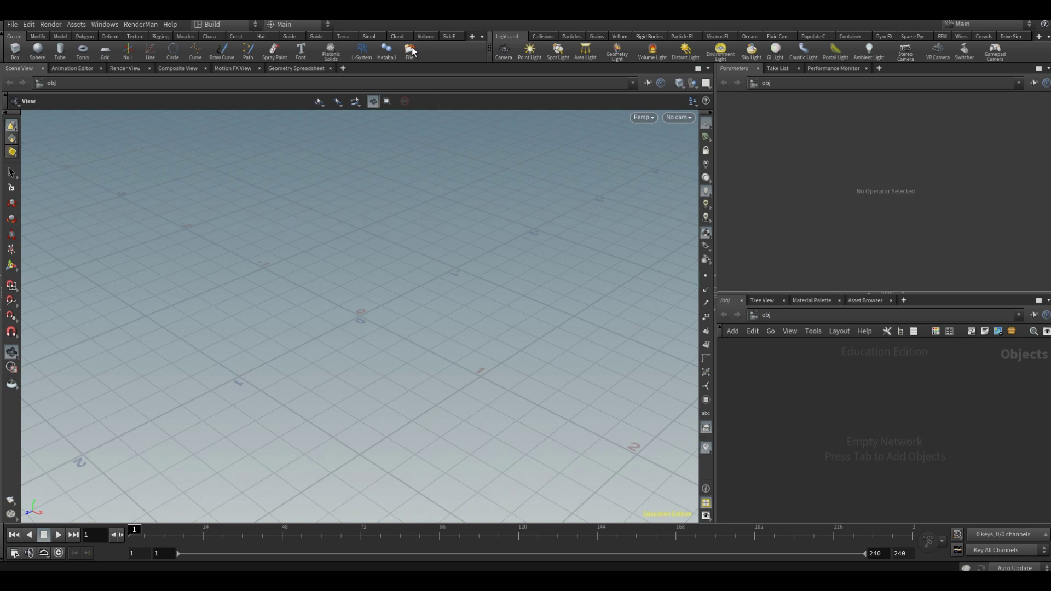
left_click(411, 51)
left_click(344, 69)
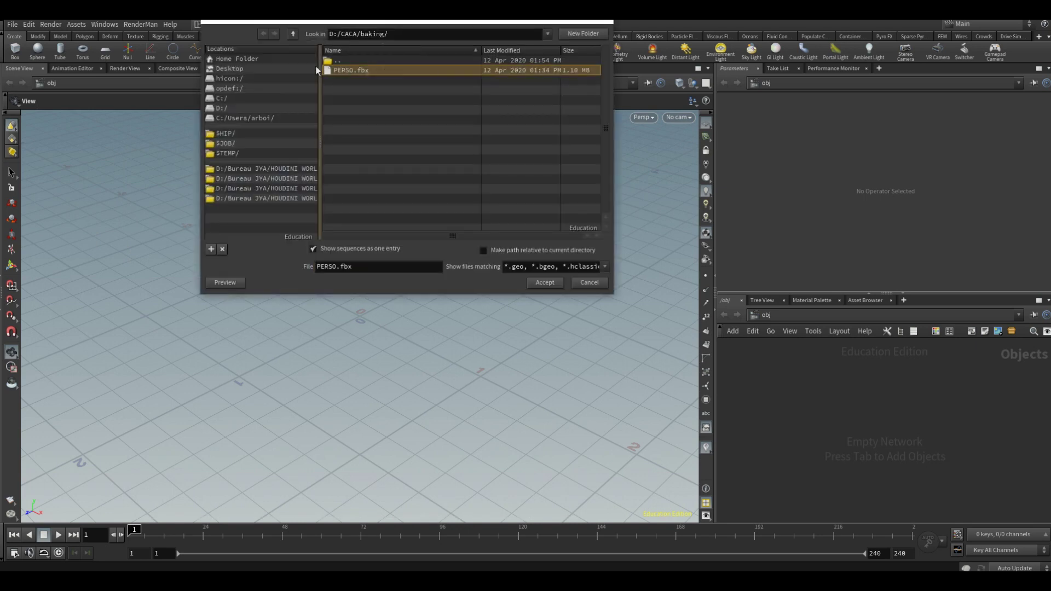
left_click(543, 285)
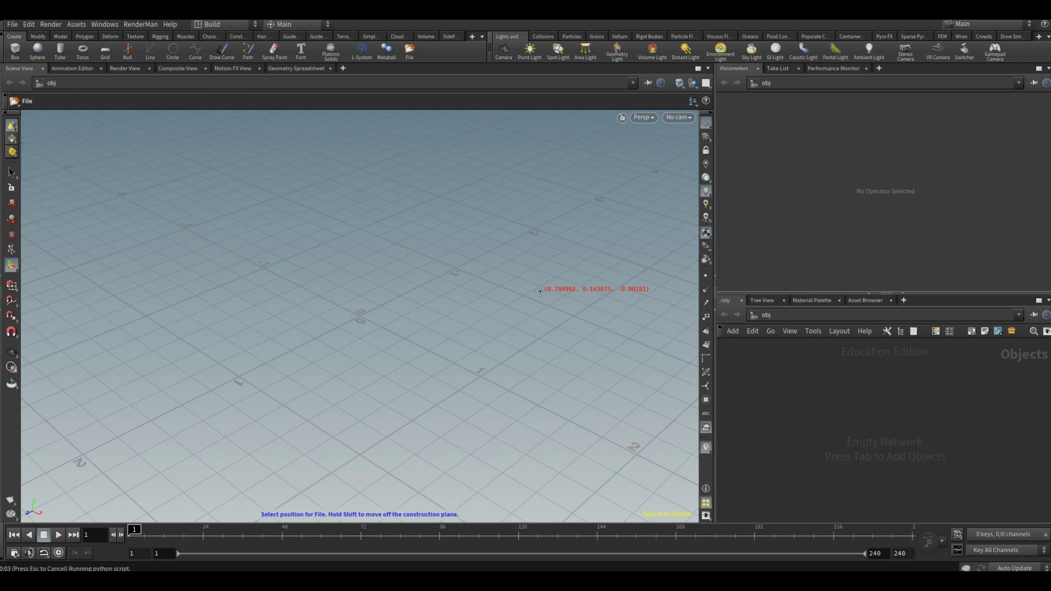
key("Return")
Zoom out to frame the three characters and move the PERSO node up-left in the network.
key("Escape")
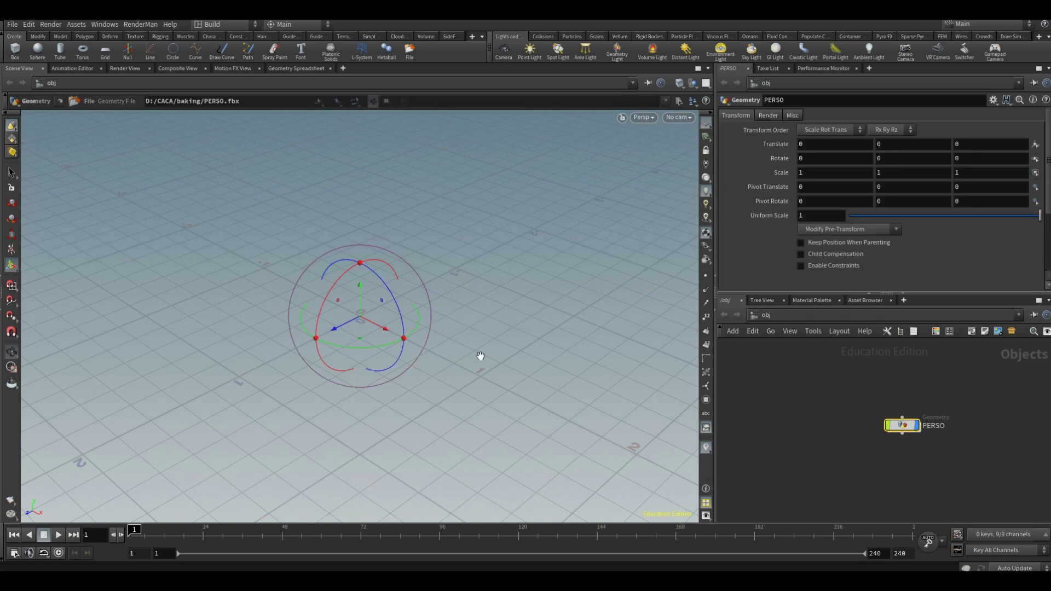
scroll(482, 350, "down", 3)
scroll(484, 358, "down", 2)
scroll(474, 365, "down", 3)
scroll(474, 365, "down", 3)
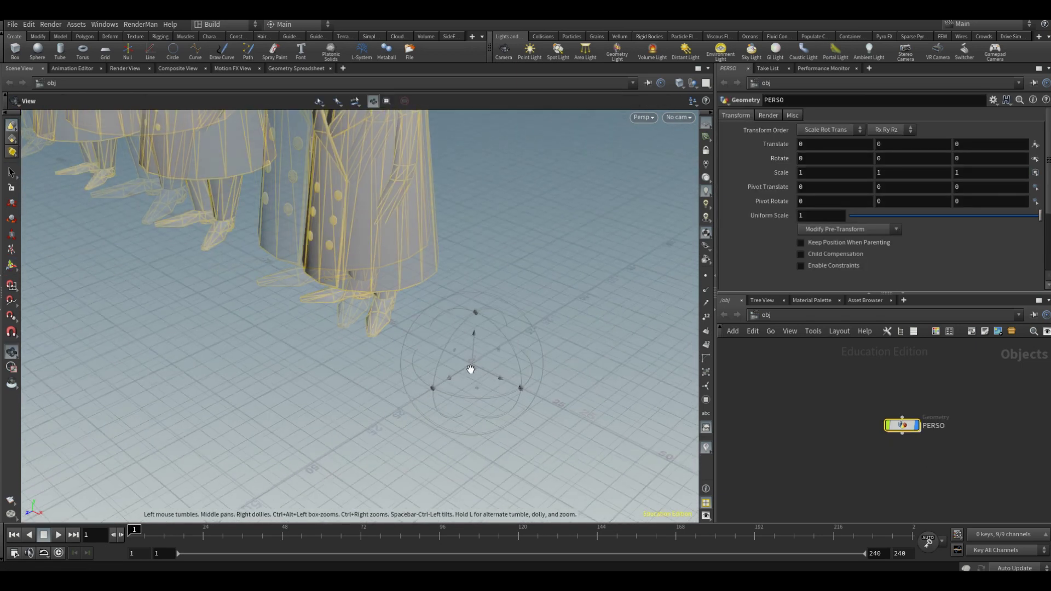
scroll(525, 339, "down", 3)
key("Return")
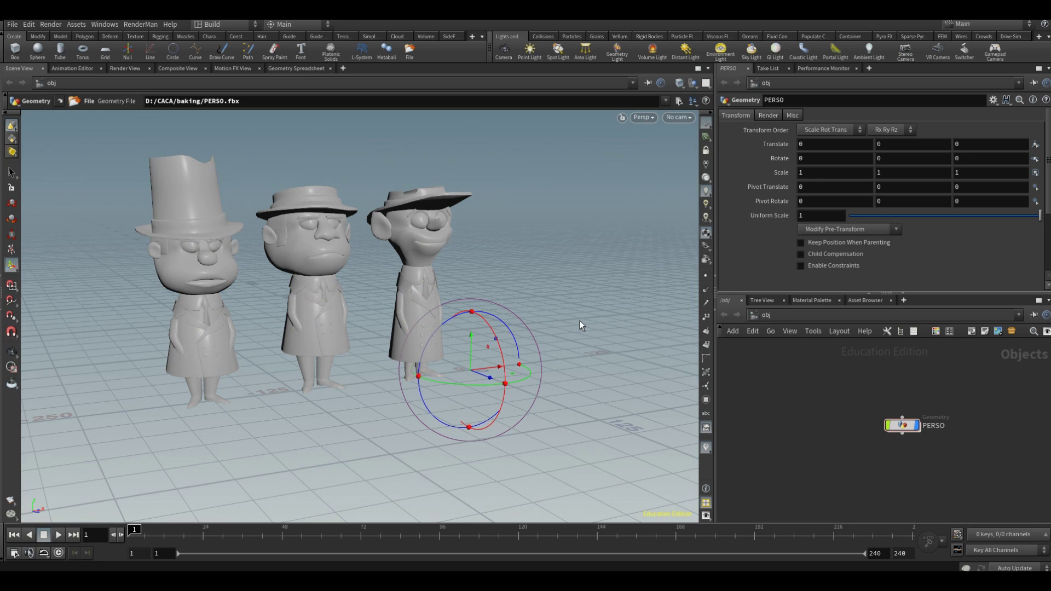
left_click_drag(903, 426, 807, 382)
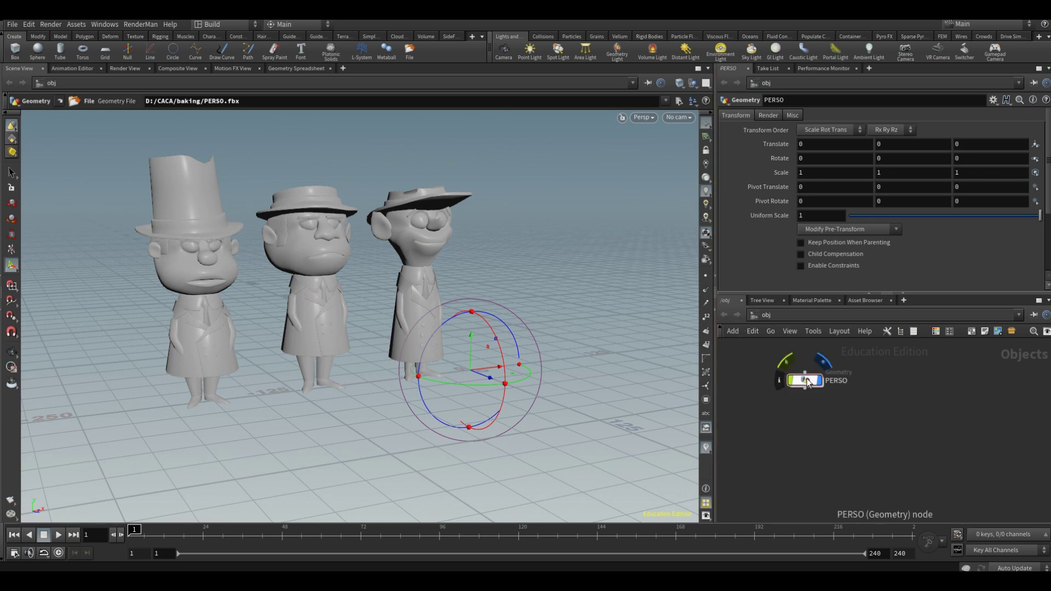
Dive into the PERSO object to reveal the File node reading PERSO.fbx.
double_click(807, 382)
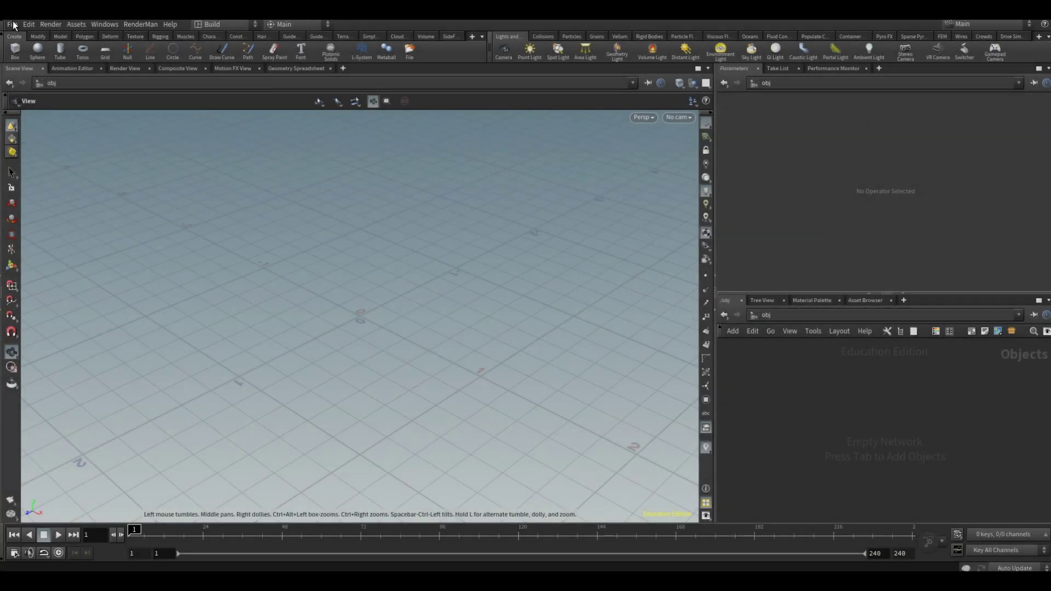
Import PERSO.fbx through File > Import > Filmbox FBX with the default options.
left_click(12, 25)
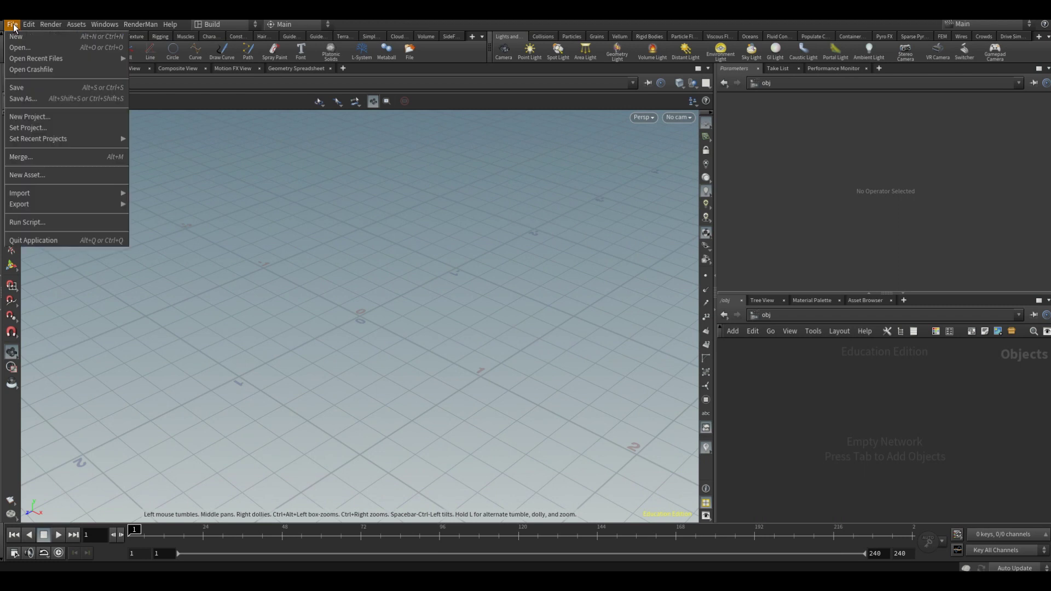
mouse_move(20, 193)
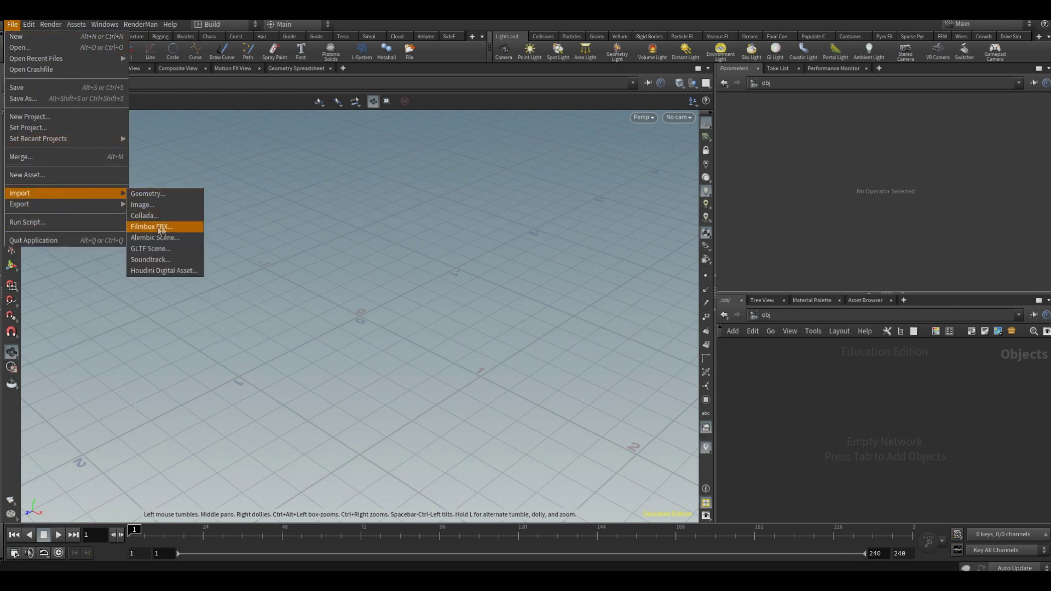
left_click(172, 229)
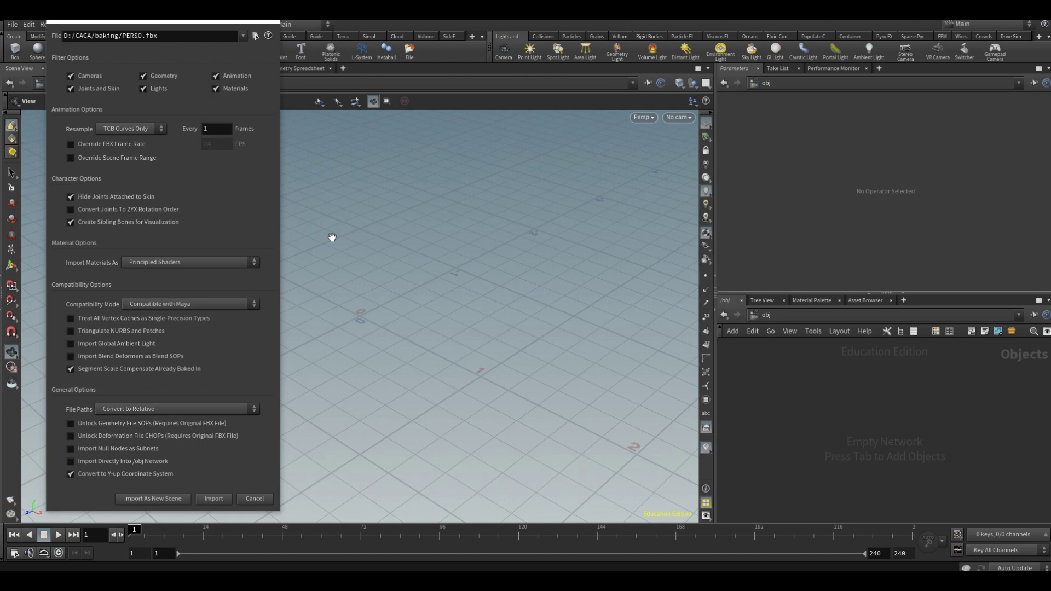
left_click(214, 499)
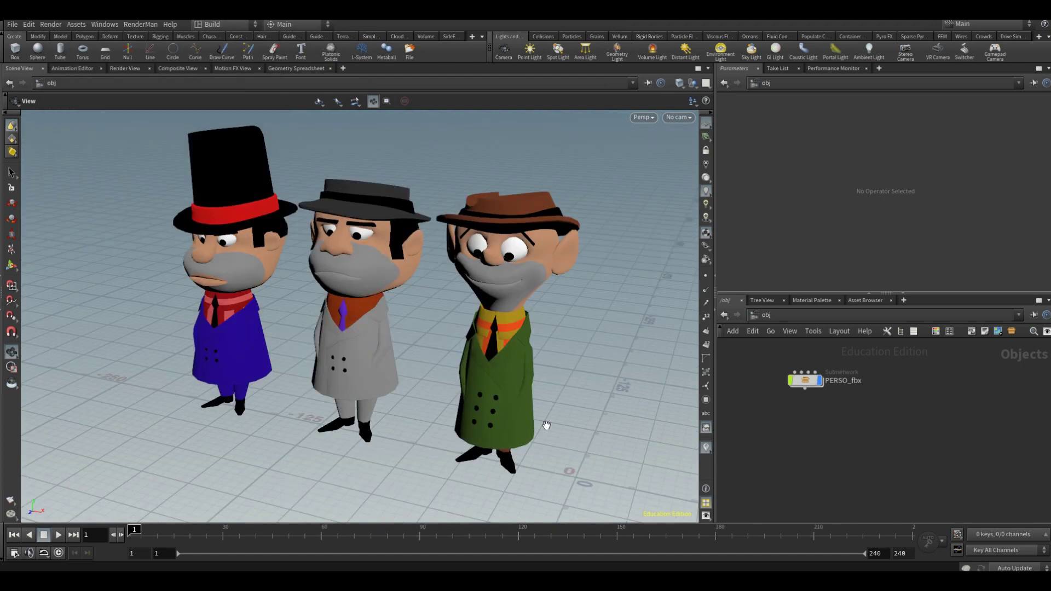
Inside PERSO_fbx, move Clyde, Willy and Ring_A_Ding into a tidy row.
double_click(808, 381)
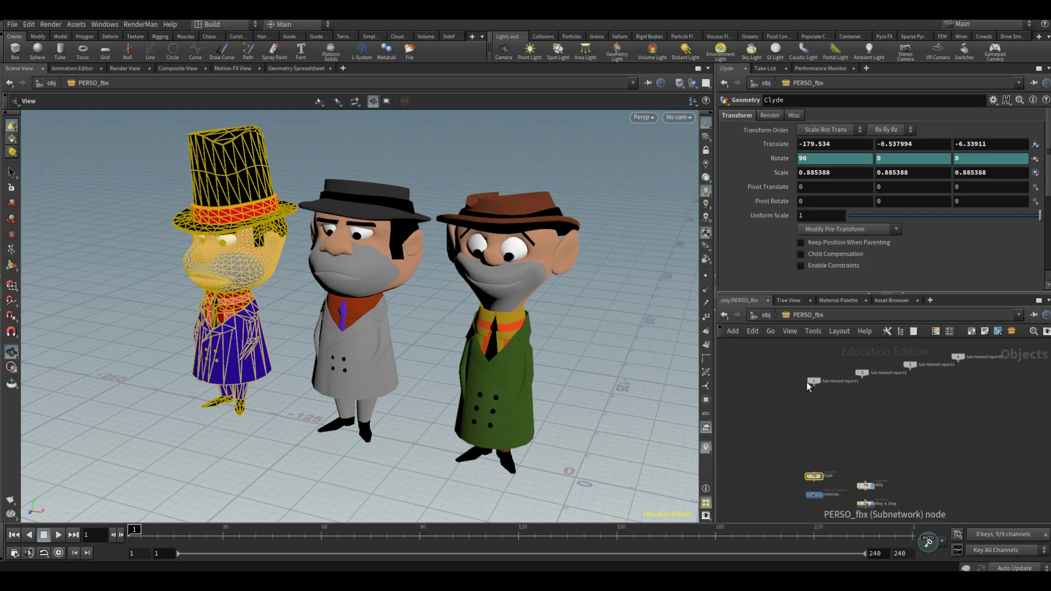
key("u")
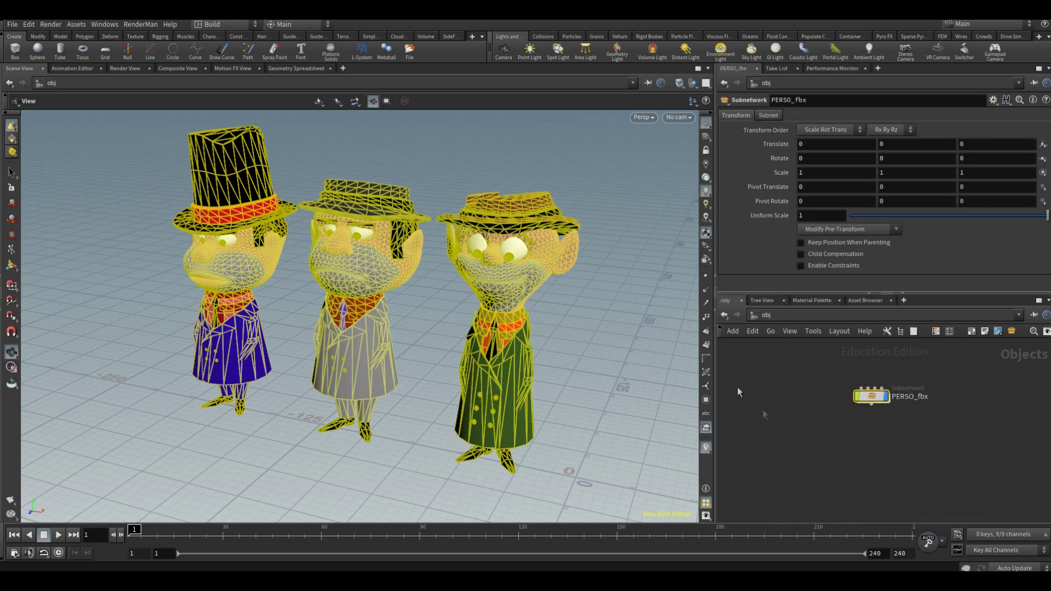
double_click(870, 395)
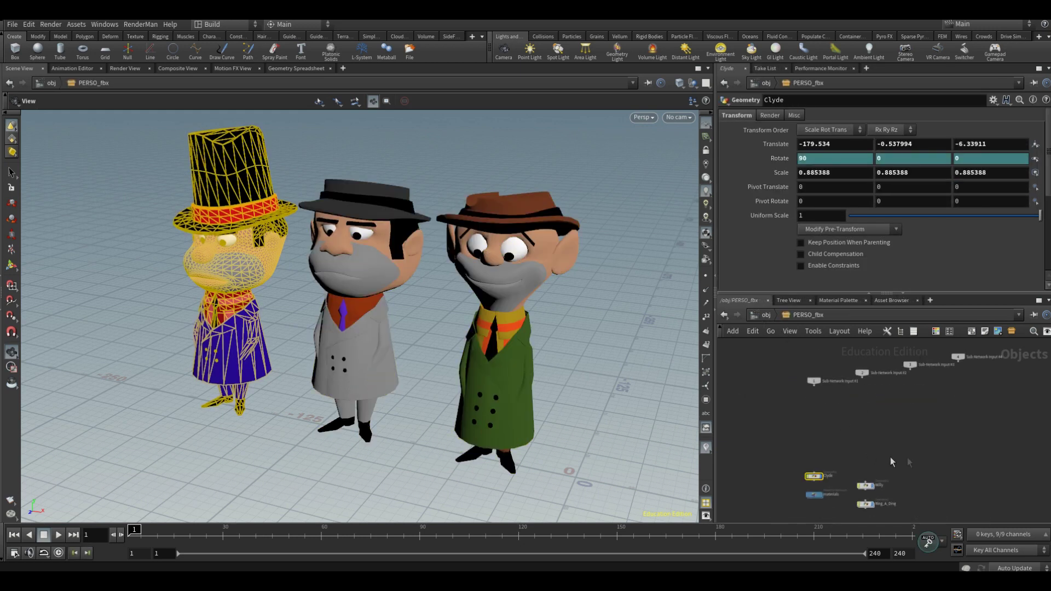
scroll(891, 461, "up", 5)
left_click_drag(903, 452, 826, 410)
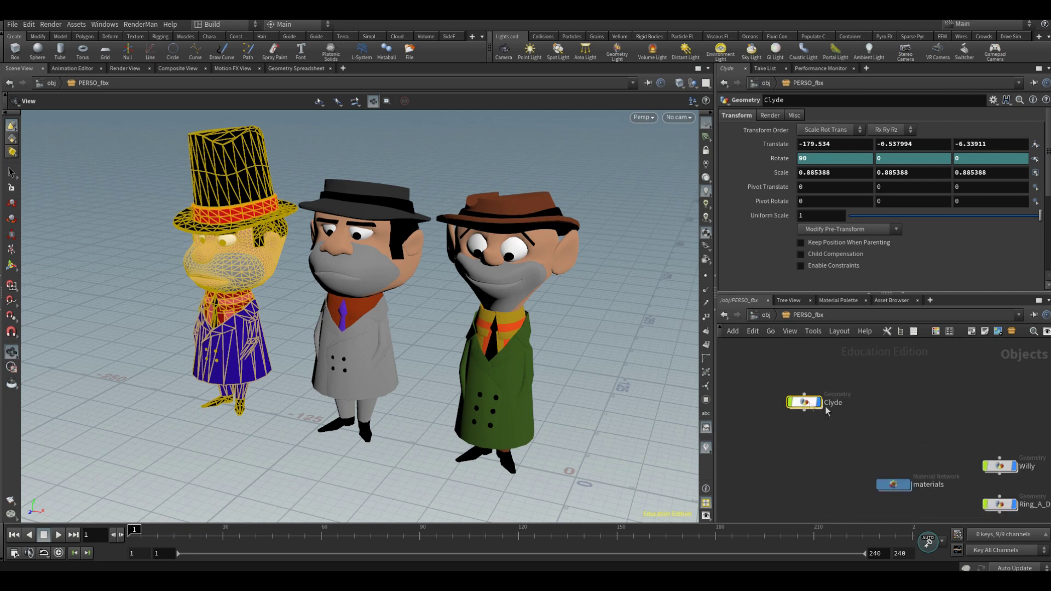
middle_click_drag(827, 410, 750, 368)
mouse_move(904, 414)
left_mouse_down()
mouse_move(874, 381)
mouse_move(813, 360)
left_mouse_up()
left_click_drag(921, 462, 928, 383)
middle_click_drag(727, 362, 804, 374)
Inside Clyde, tidy the File, group_materials and Clyde_material node chain.
double_click(804, 374)
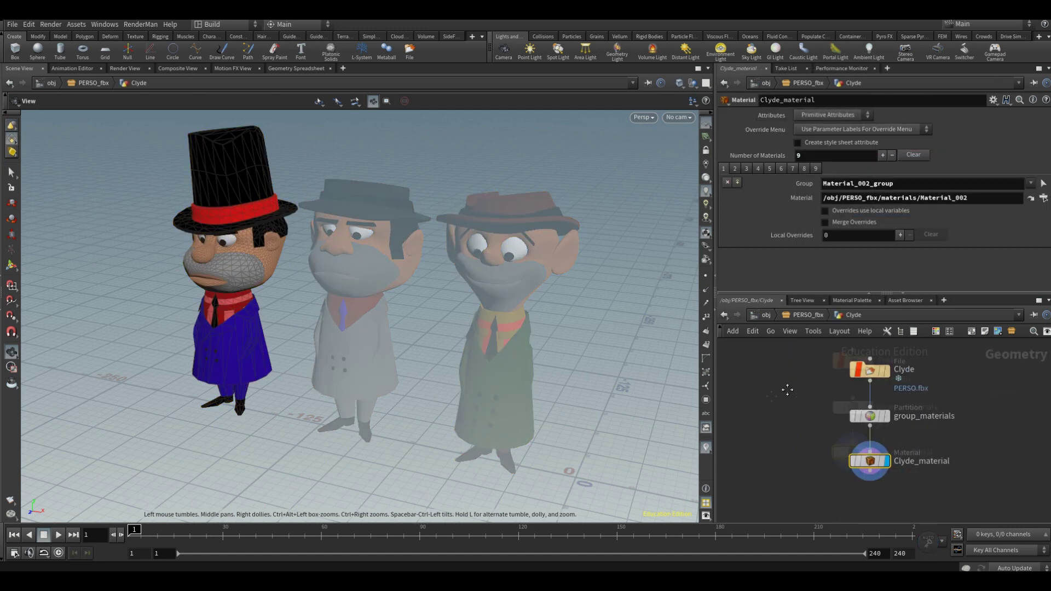
left_click_drag(821, 390, 826, 376)
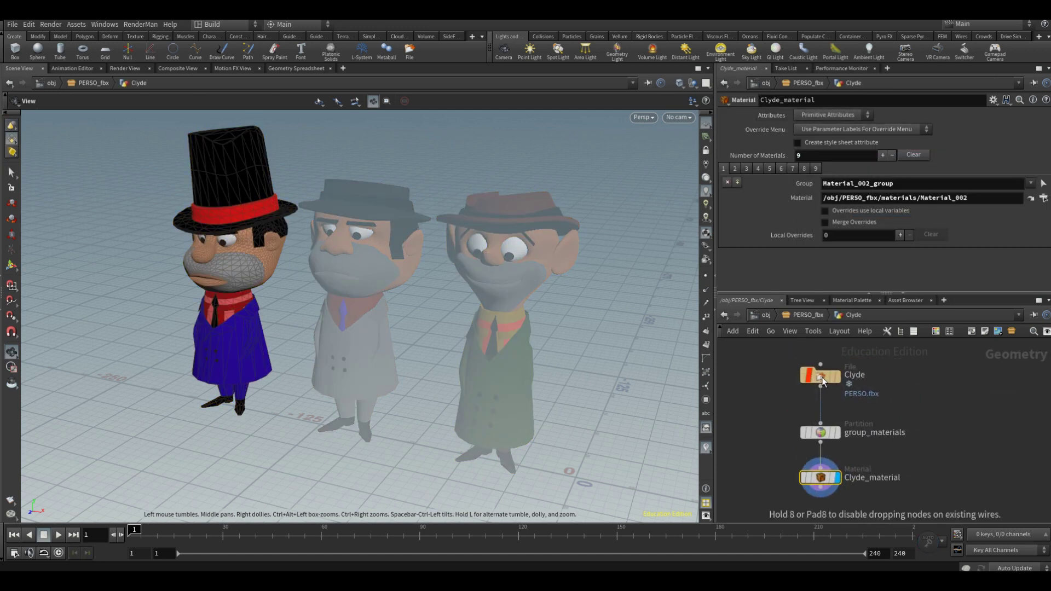
left_click(825, 377)
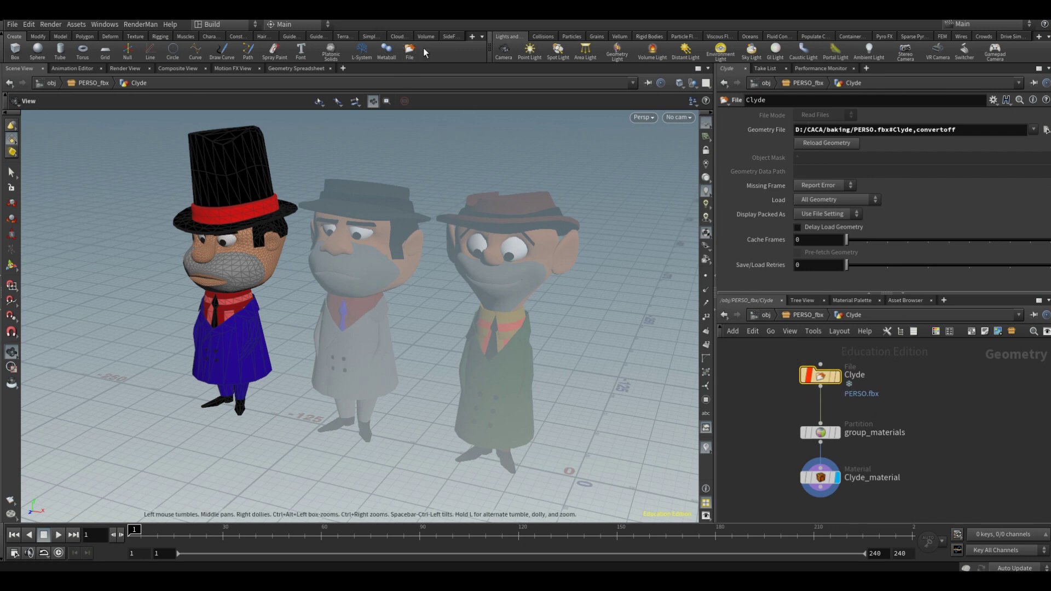
left_click_drag(825, 423, 824, 403)
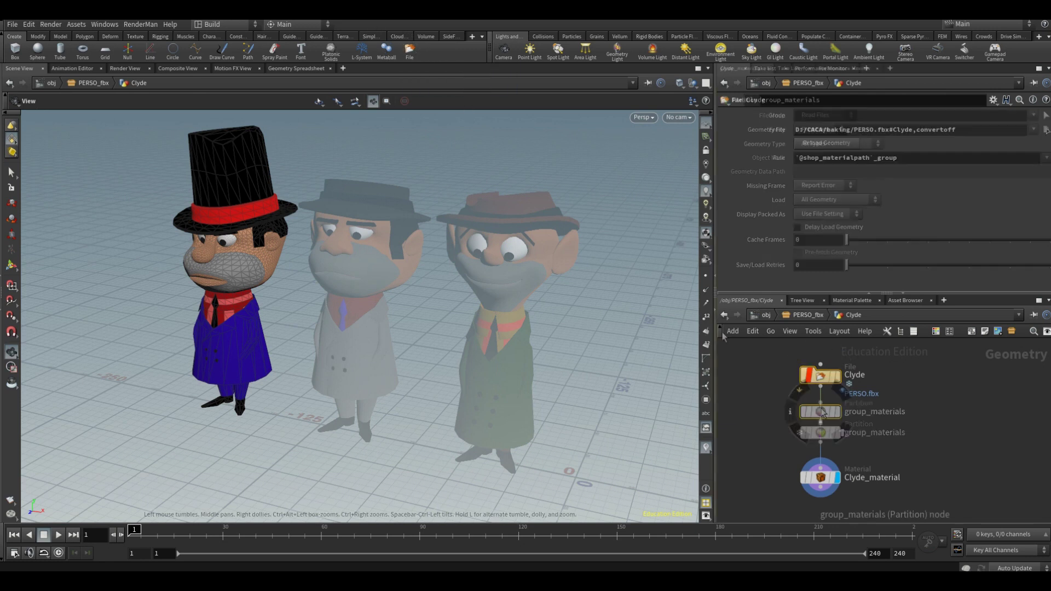
middle_click(825, 402)
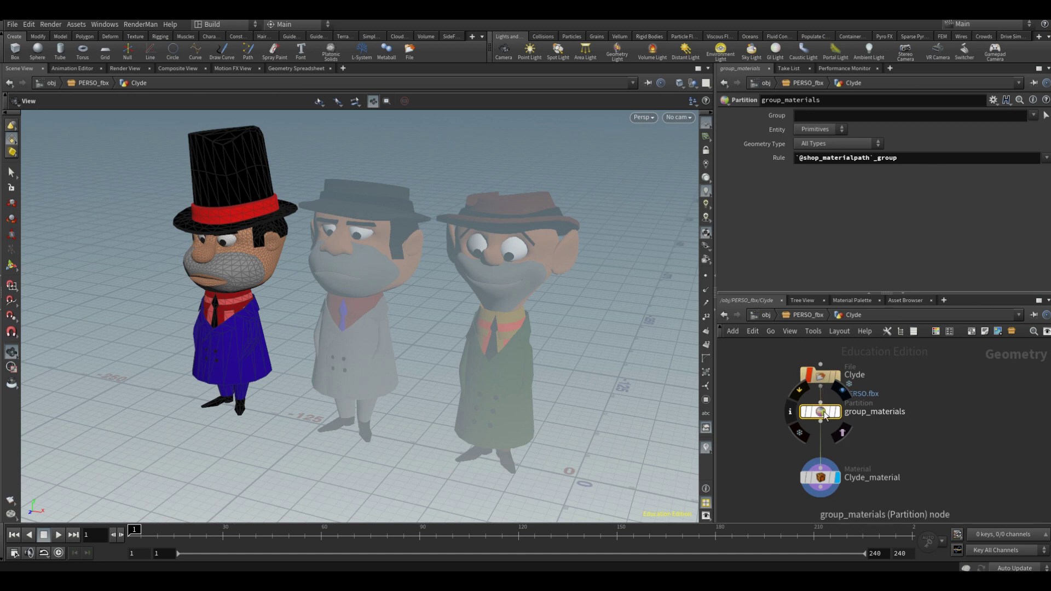
middle_click_drag(880, 451, 889, 411)
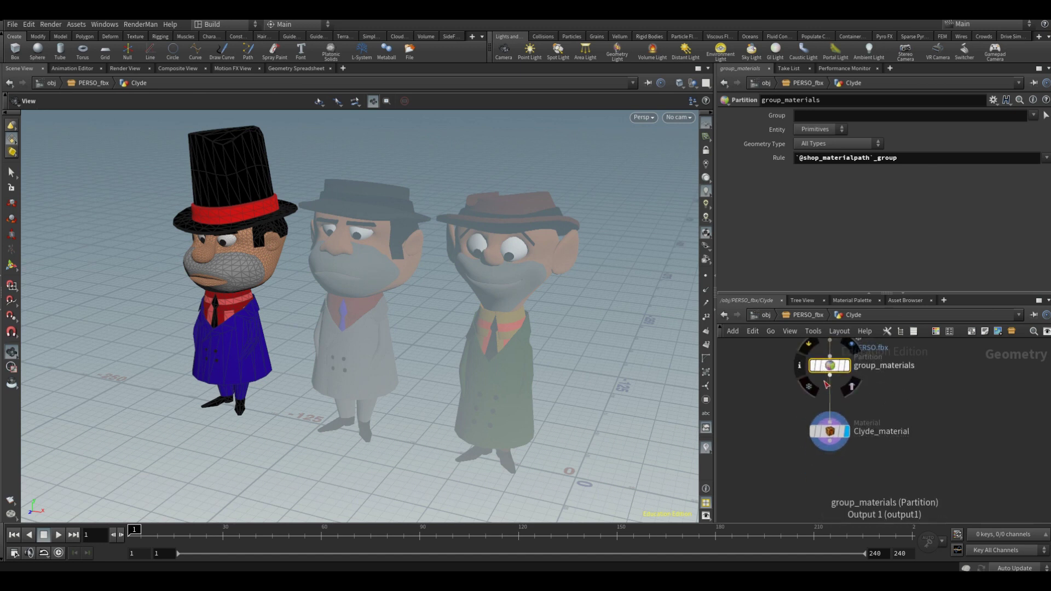
key("l")
Follow Clyde_material's Material_001_group assignment to the dark red Material_001 principled shader.
left_click(810, 430)
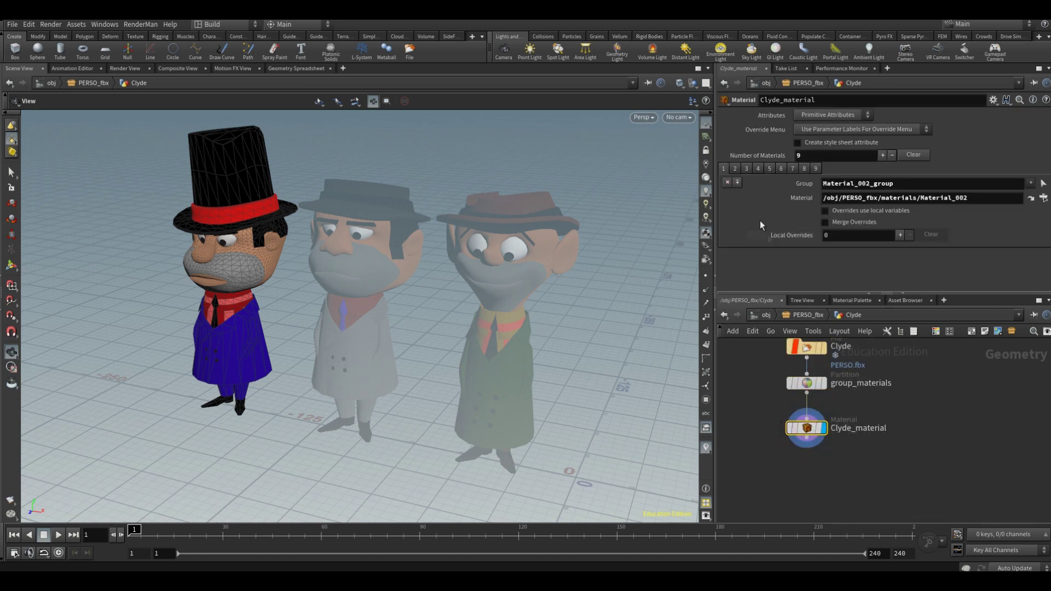
left_click(756, 170)
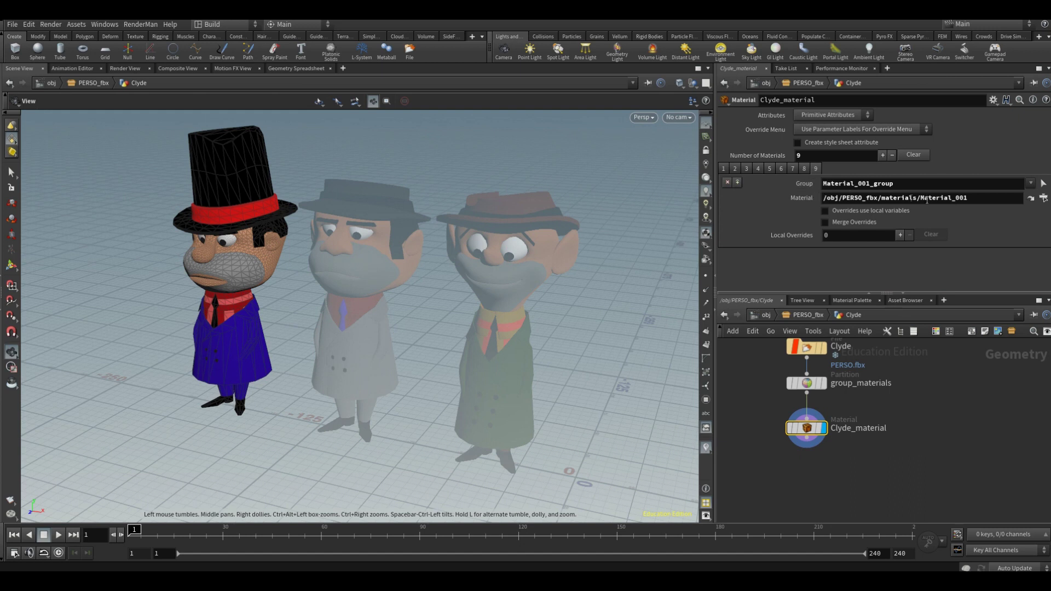
left_click(1031, 199)
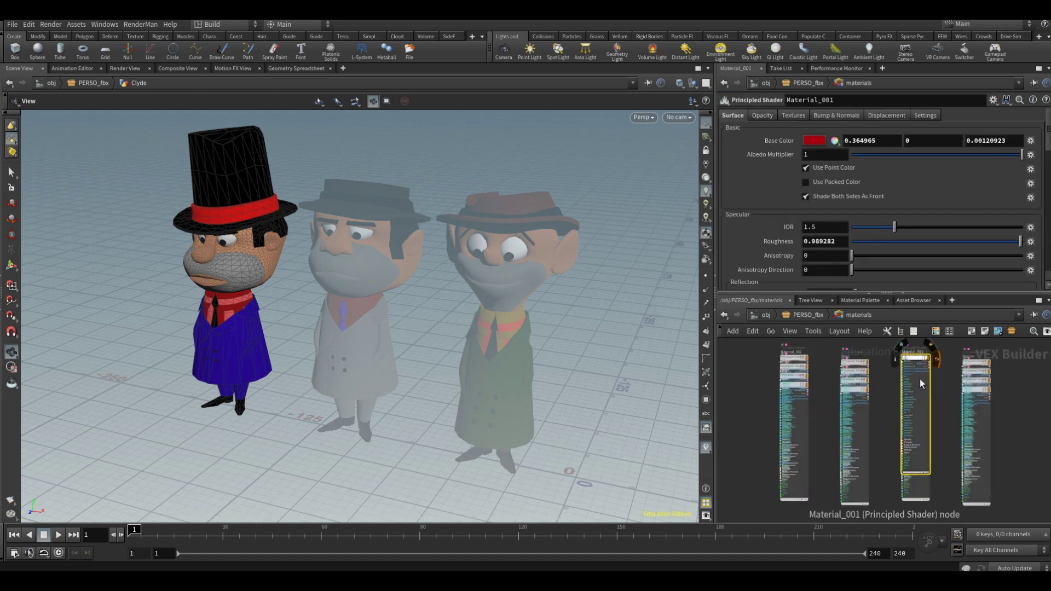
Return to PERSO_fbx and browse the shader nodes in the materials network.
left_click(1009, 415)
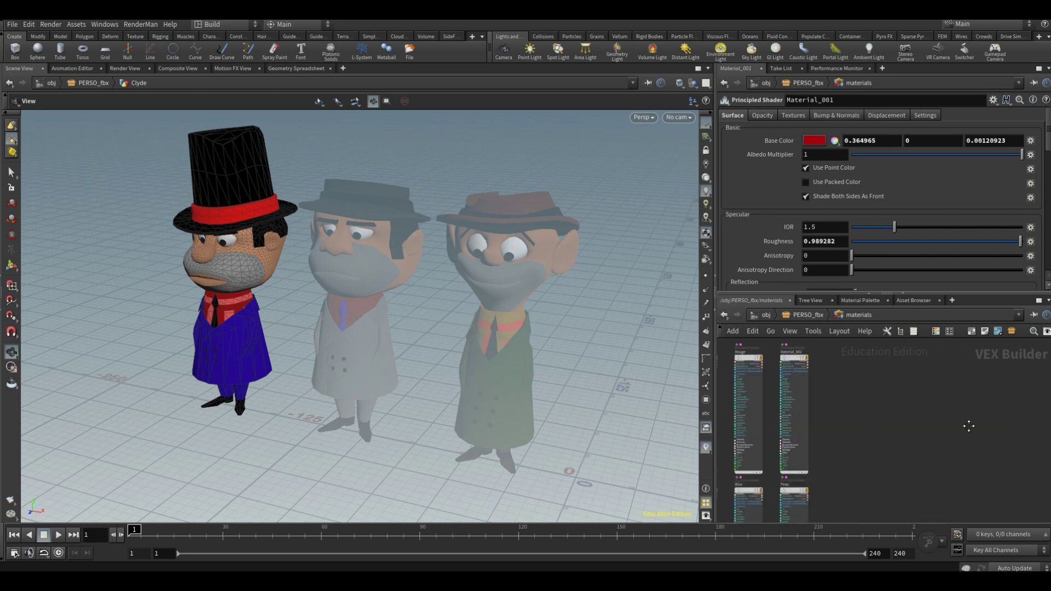
scroll(966, 425, "up", 3)
scroll(1002, 405, "down", 3)
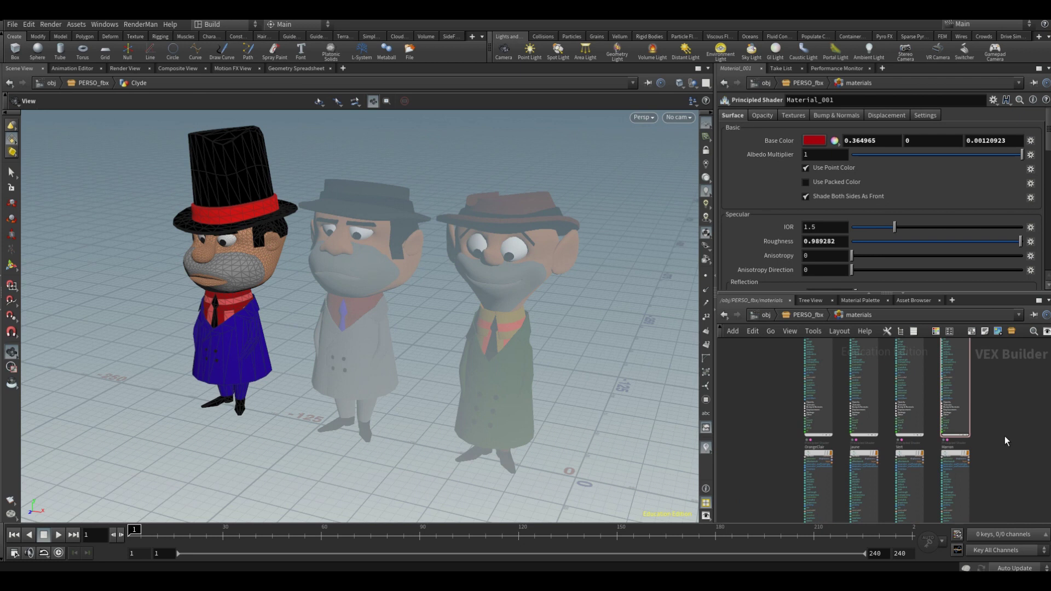
key("u")
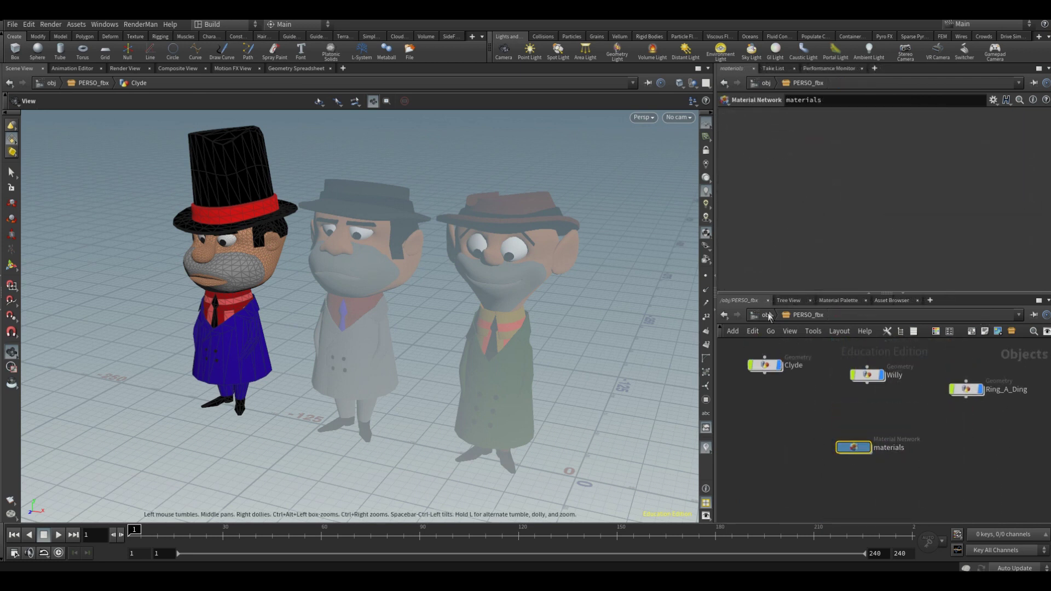
double_click(857, 449)
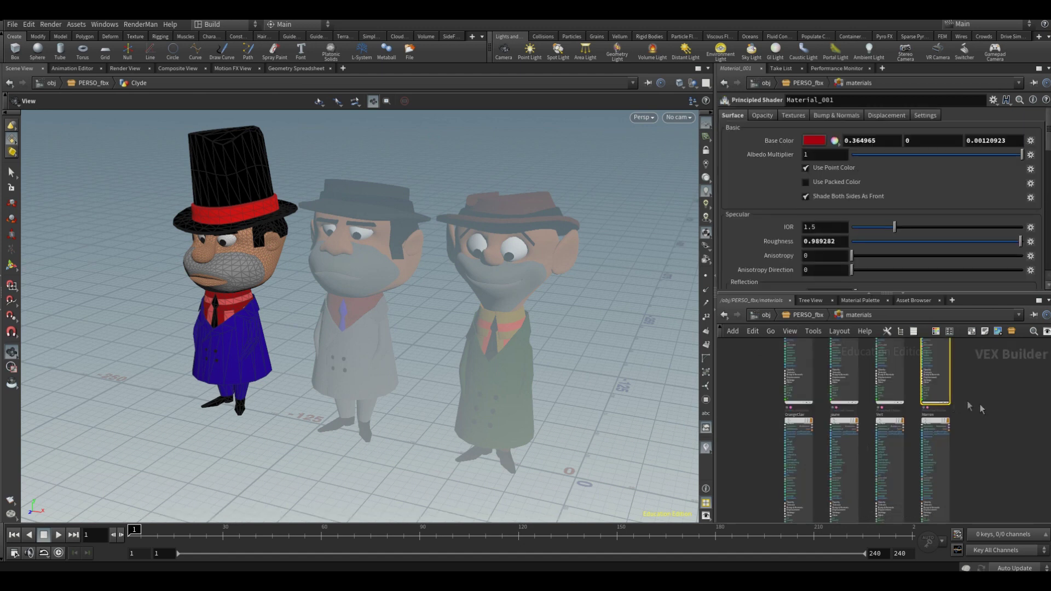
middle_click_drag(970, 407, 978, 495)
scroll(976, 421, "up", 2)
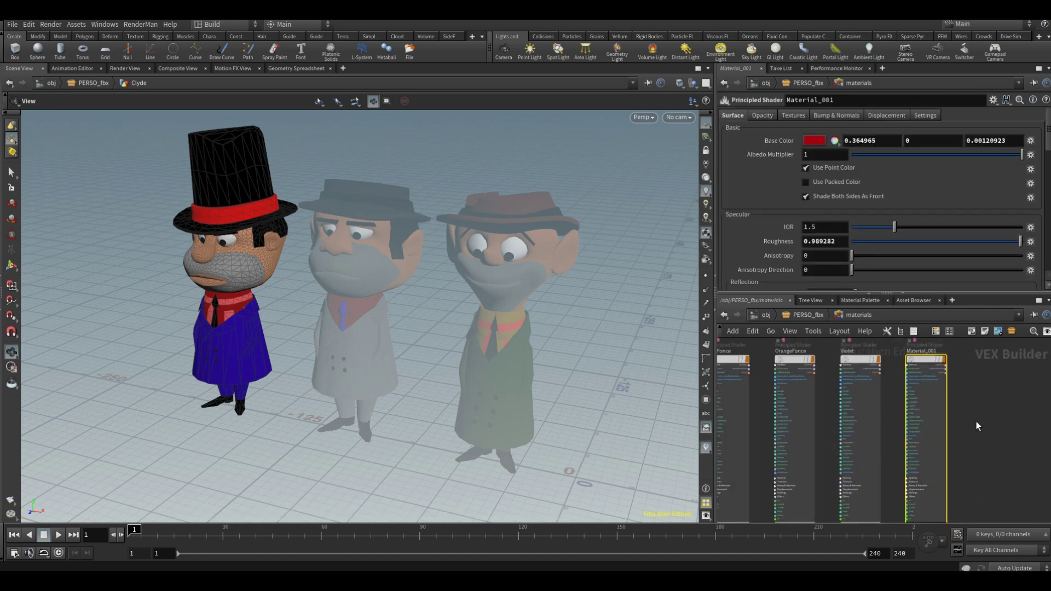
scroll(976, 421, "down", 2)
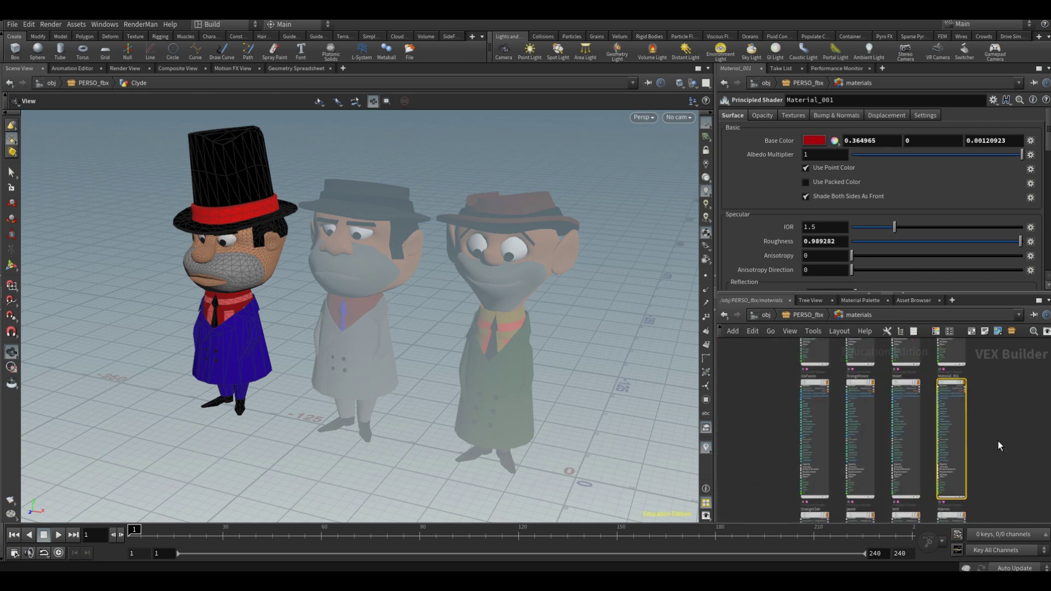
scroll(973, 431, "up", 2)
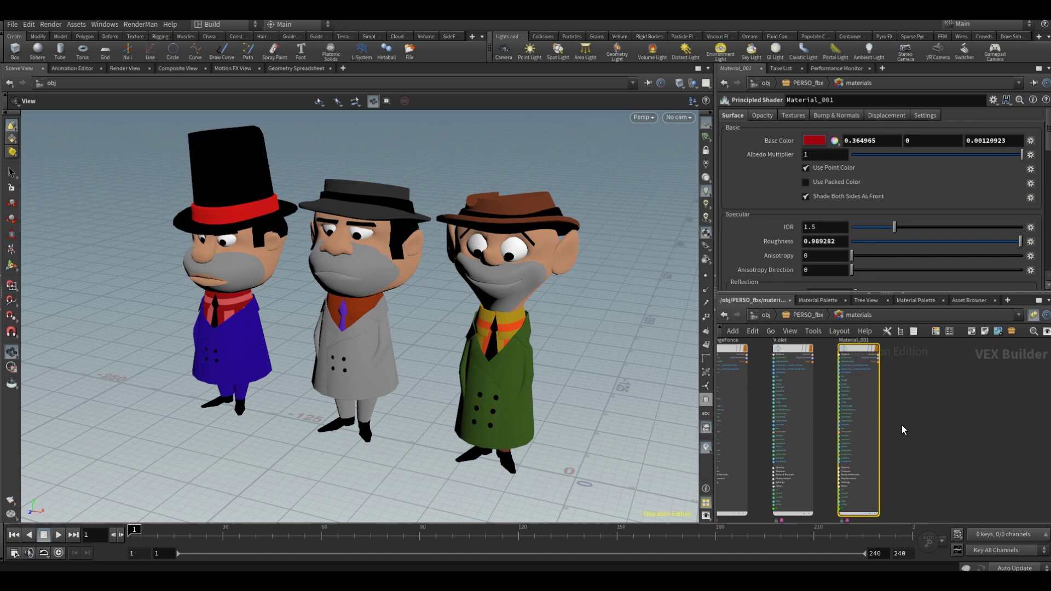
Save the shader network as Quickmark 4 and return to the PERSO_fbx subnetwork.
key("ctrl+KP_4")
left_click(766, 315)
double_click(877, 429)
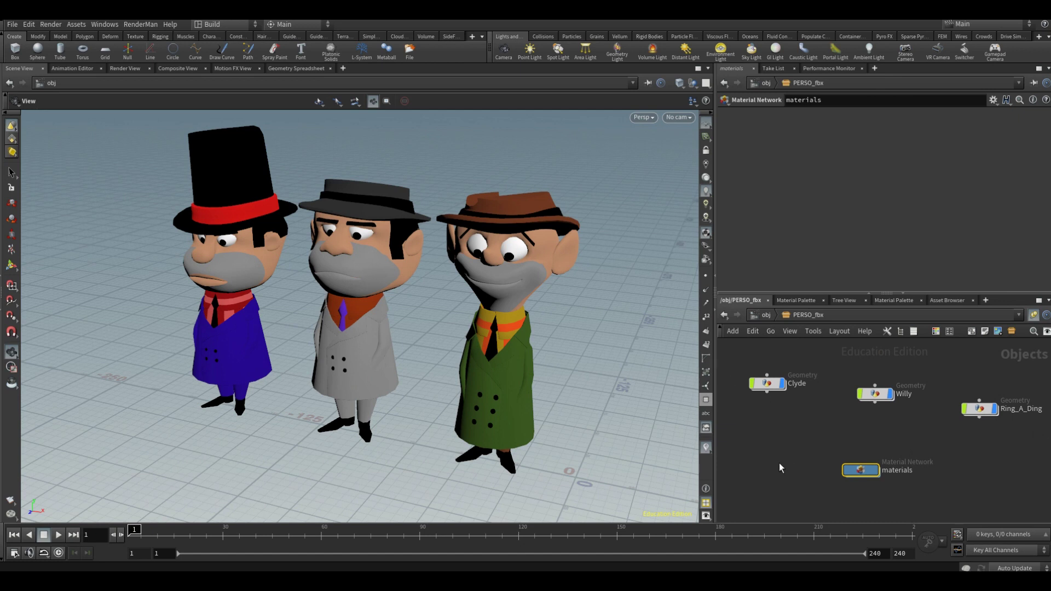
Set Quickmark 5 on PERSO_fbx, toggle between marks 4 and 5, then browse File > Import.
key("ctrl+KP_5")
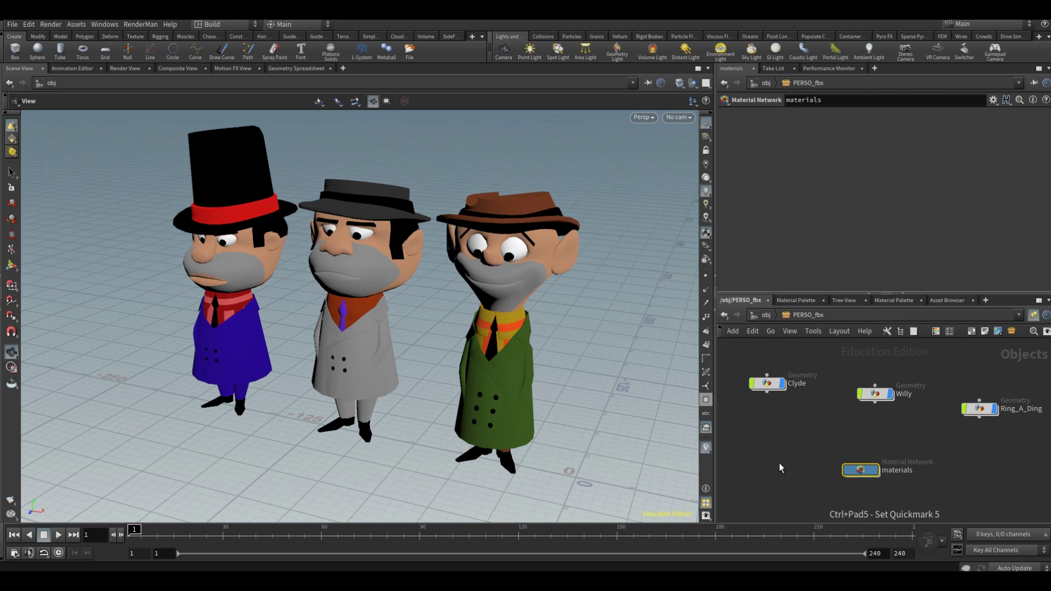
key("KP_4")
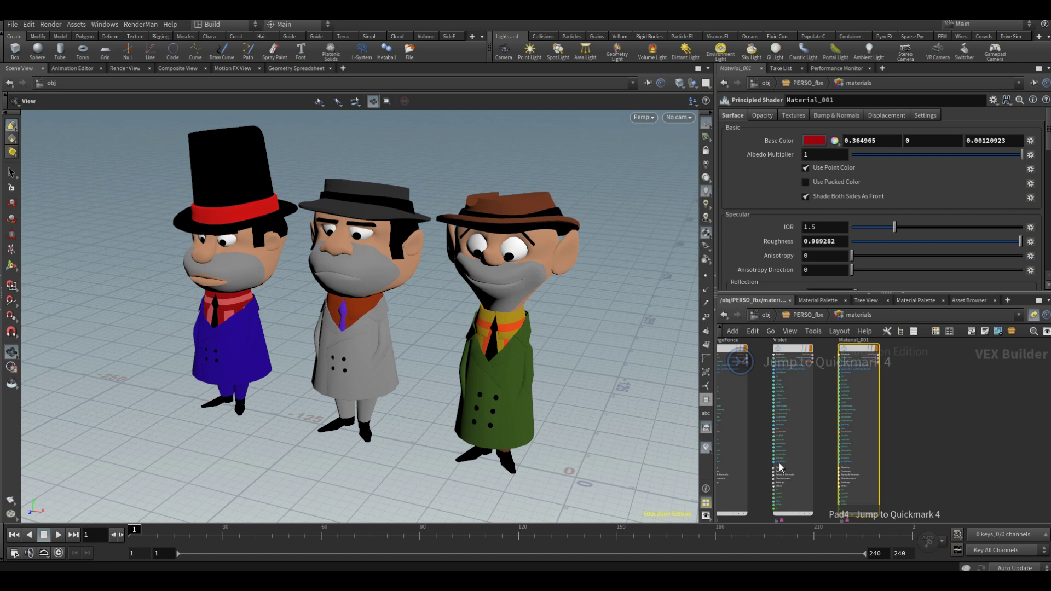
key("KP_5")
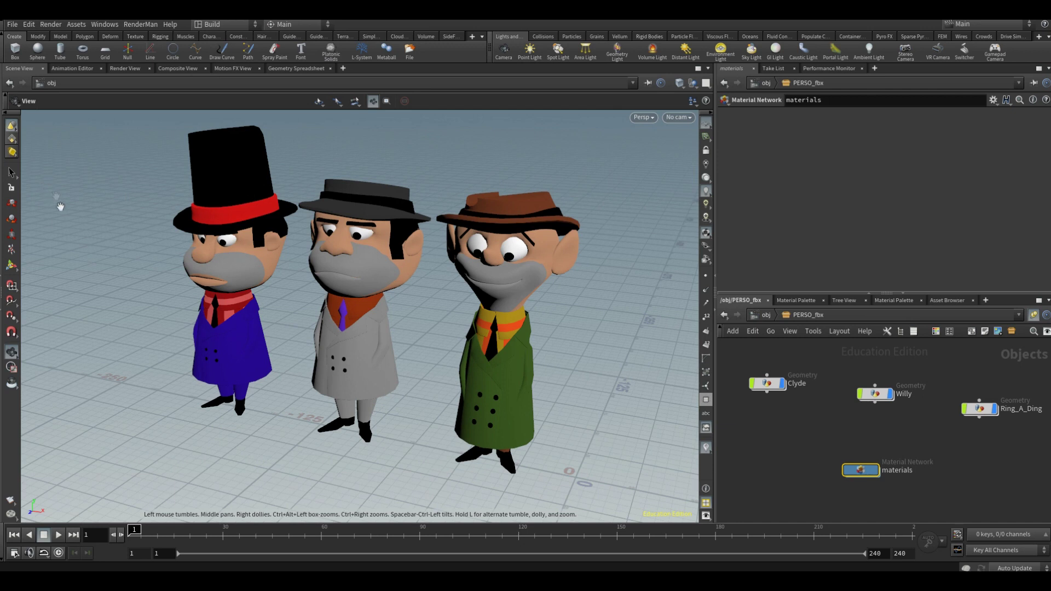
left_click(13, 25)
mouse_move(49, 193)
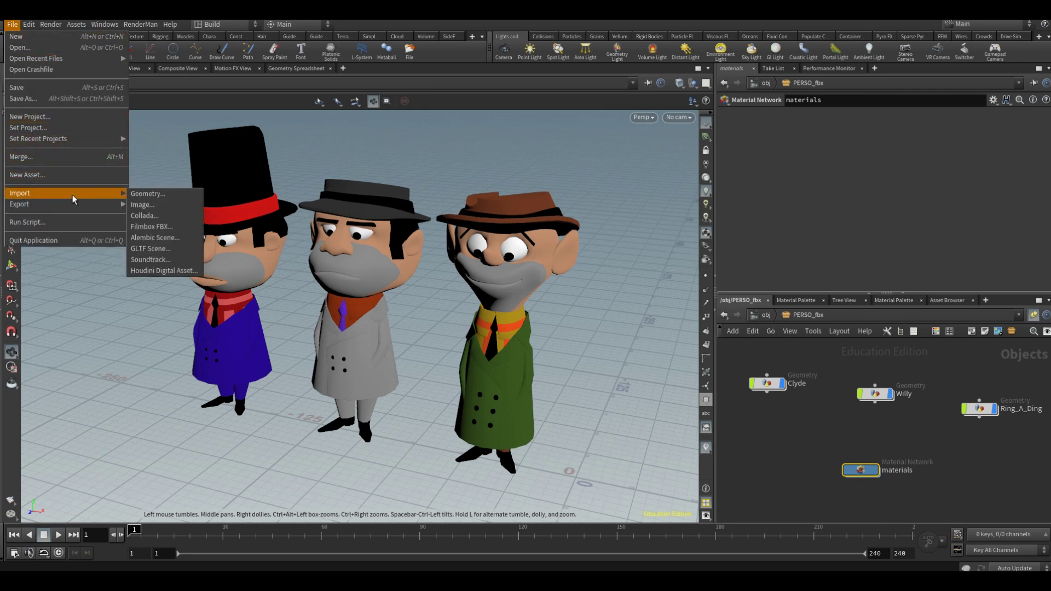
left_click(80, 482)
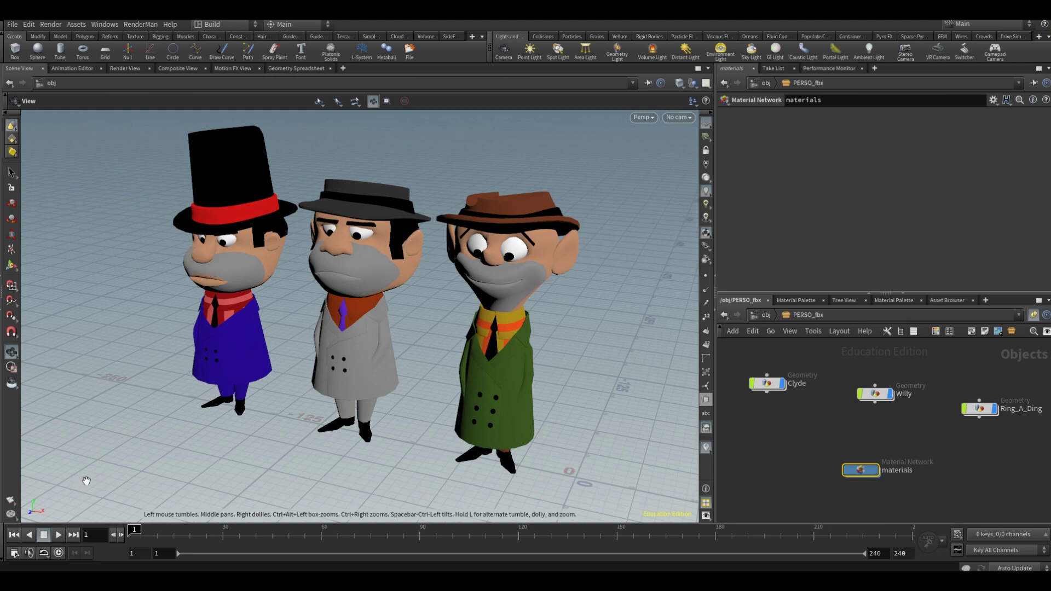